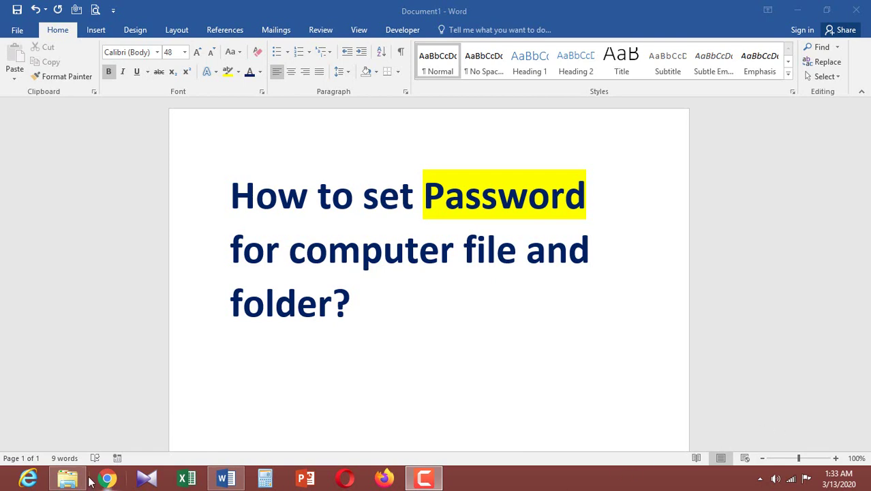
Step: Switch to File Explorer, look inside the Management Technology folder in BUTex and return to BUTex
click(67, 480)
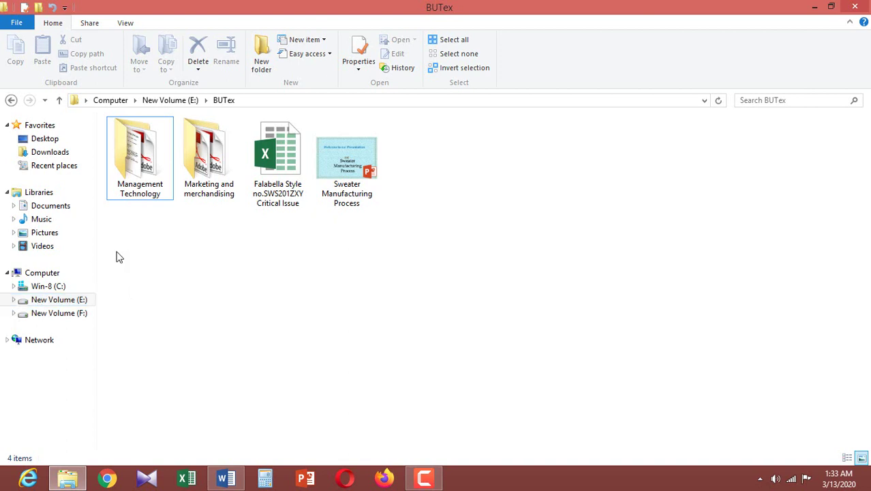
double_click(145, 183)
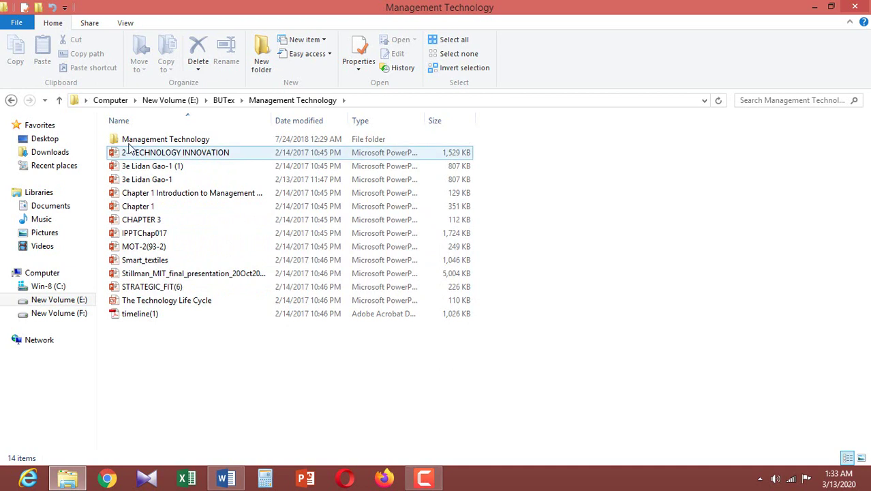
click(59, 100)
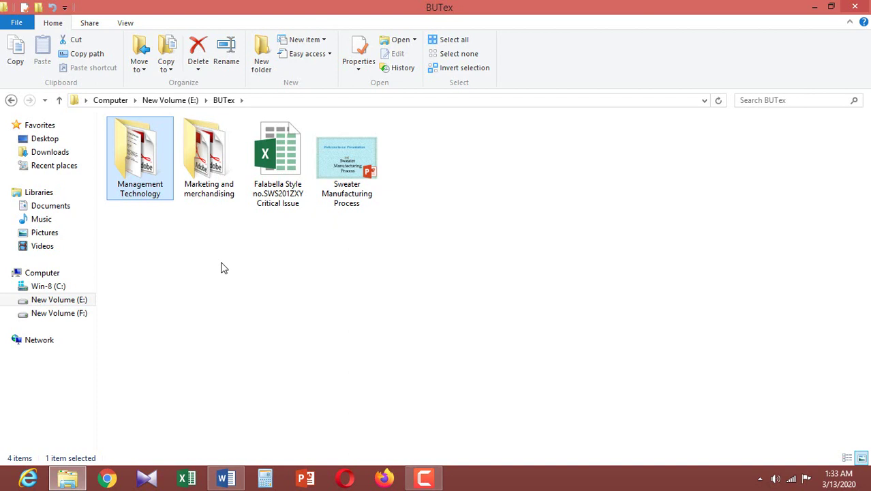
Step: Archive the Management Technology folder as Management Technology.rar, entering and re-entering an archive password
right_click(135, 187)
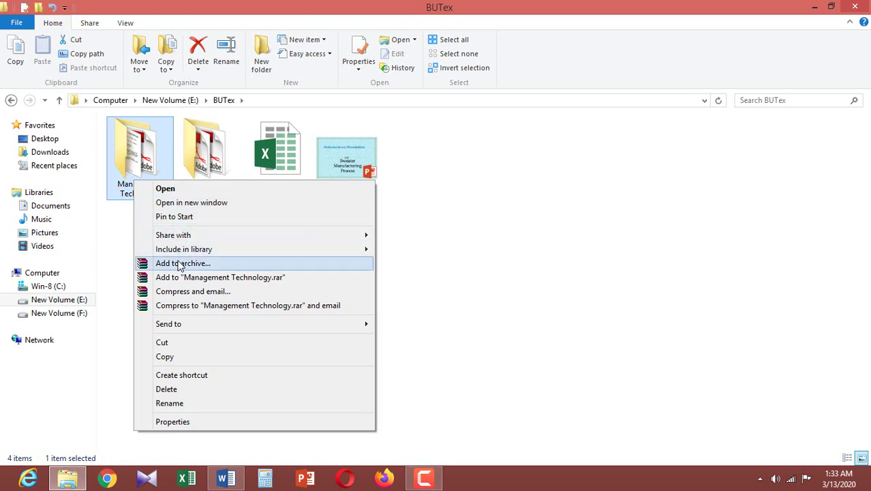
click(221, 266)
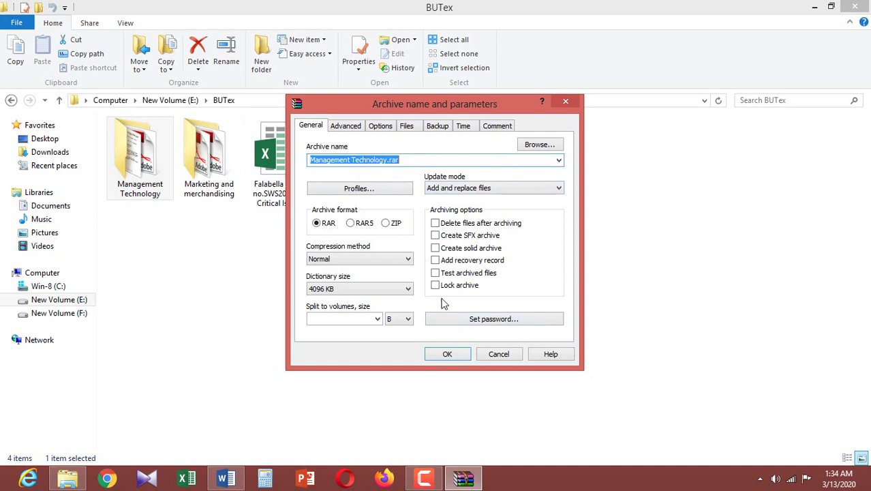
click(490, 320)
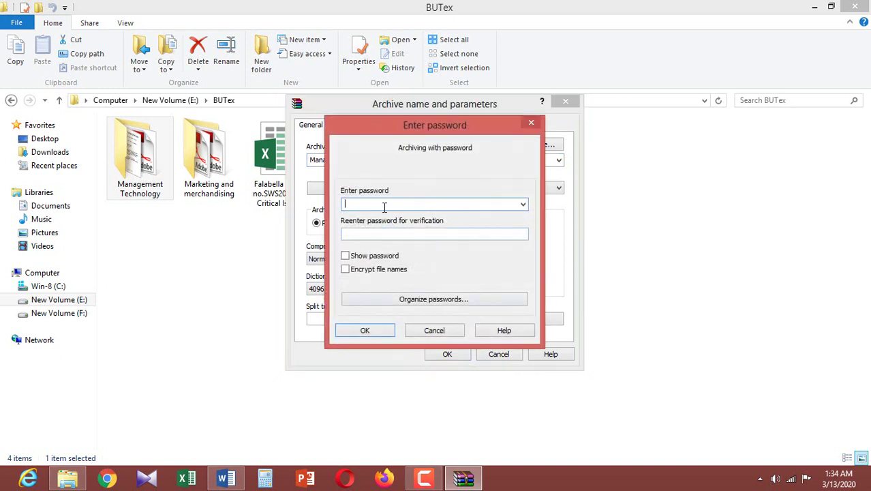
text(•••••)
click(404, 232)
text(•••••)
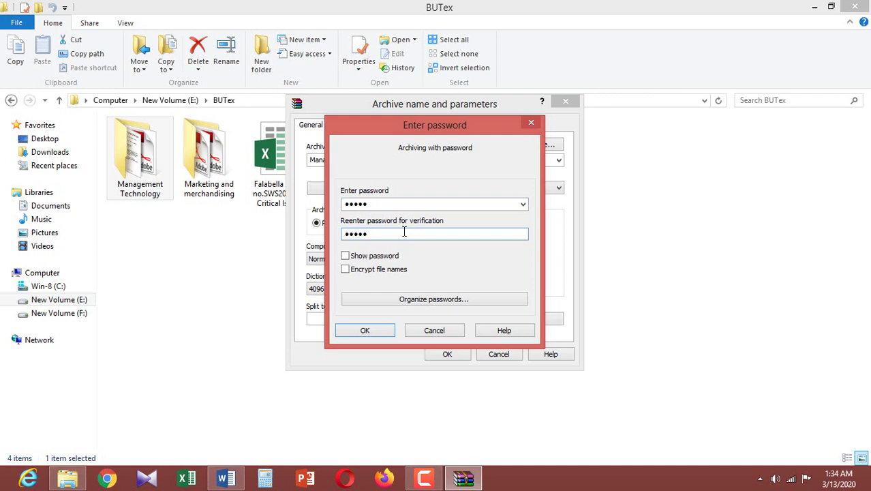
click(365, 331)
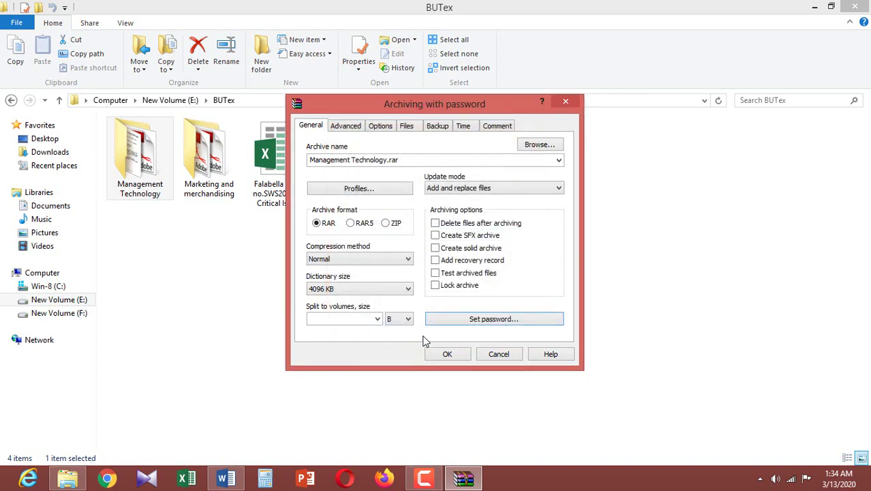
click(447, 354)
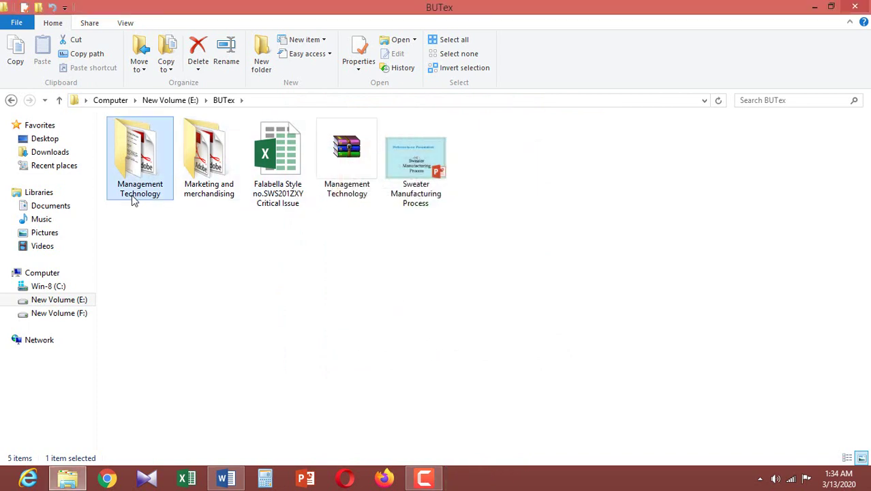
Step: Test the archive's protection by opening The Technology Life Cycle.ppt inside it with the archive password, and close the presentation and archive
mouse_move(343, 163)
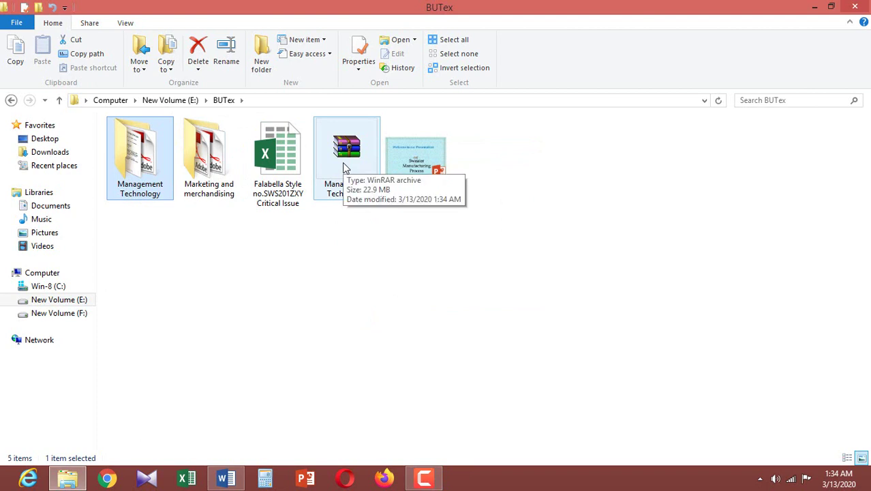
double_click(343, 165)
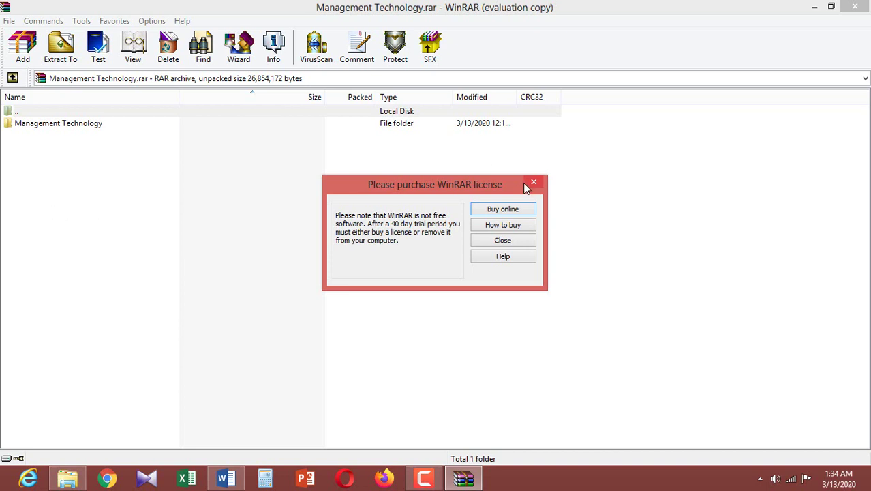
click(534, 183)
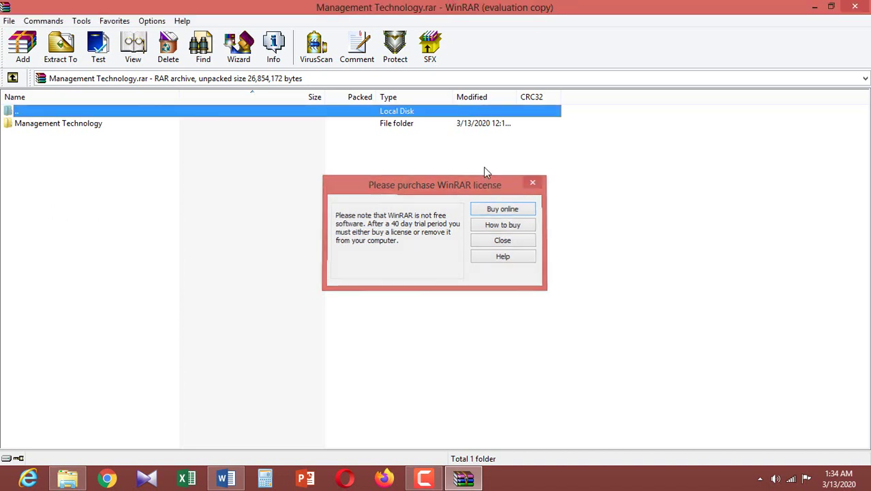
double_click(58, 128)
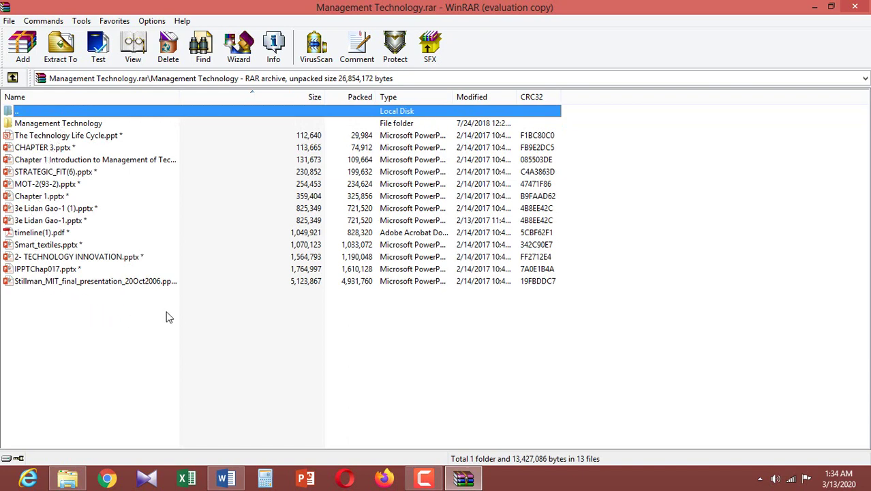
double_click(56, 137)
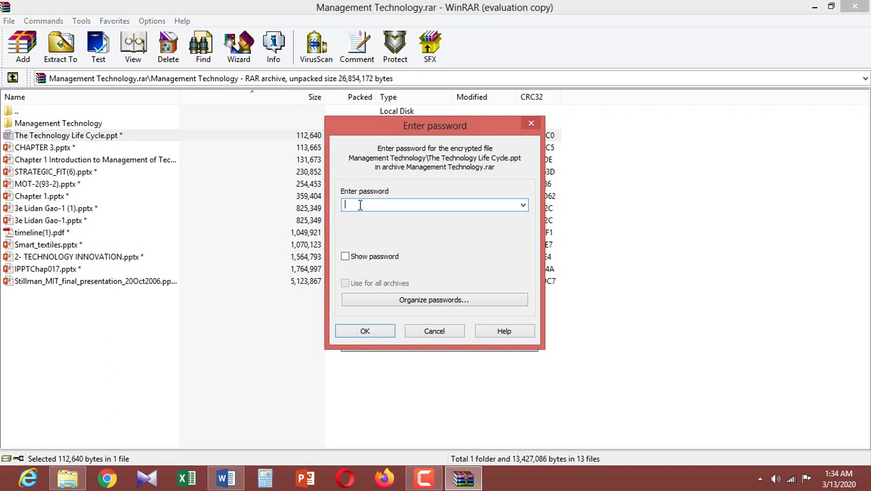
text(•••••)
click(375, 333)
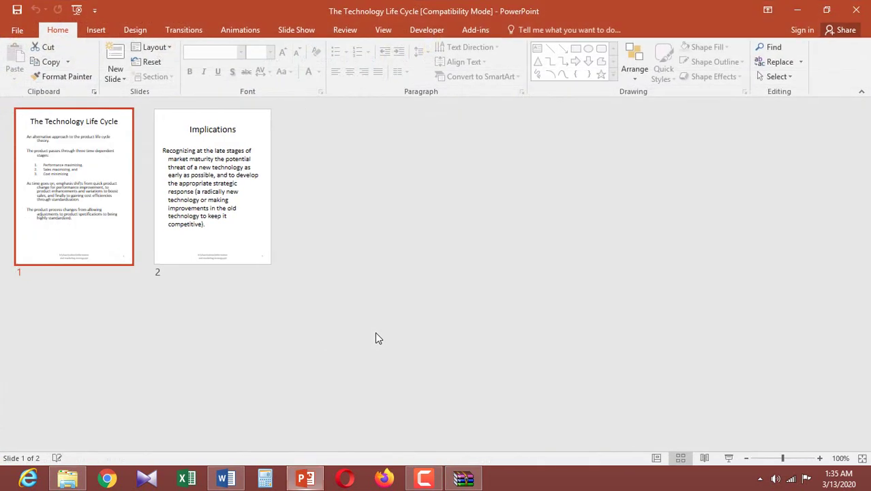
click(857, 14)
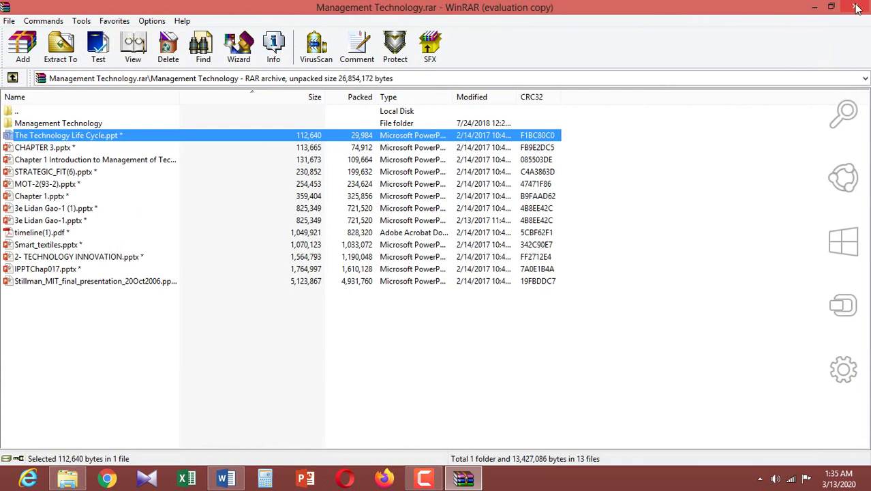
click(854, 5)
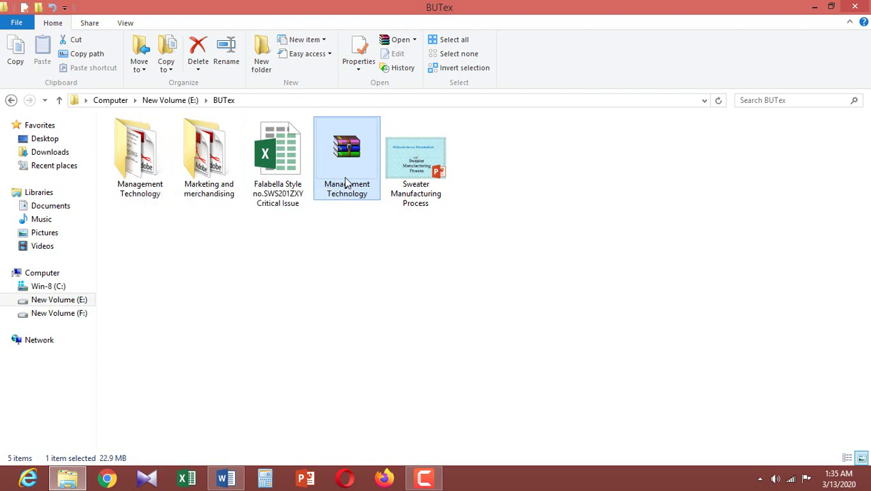
Step: Delete the Management Technology archive from the BUTex folder
click(350, 242)
click(346, 194)
key(Delete)
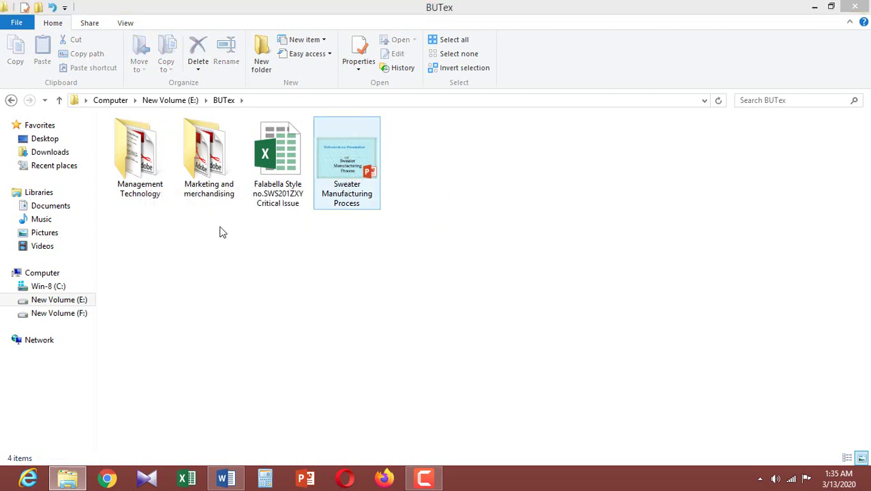
Step: Create the password-protected archive of the Management Technology folder again, filling in the password and its verification
right_click(129, 185)
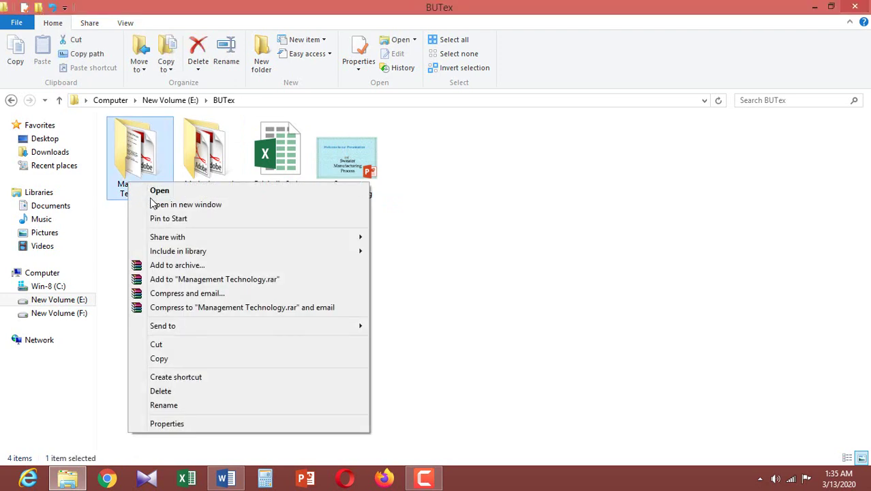
click(163, 266)
click(479, 321)
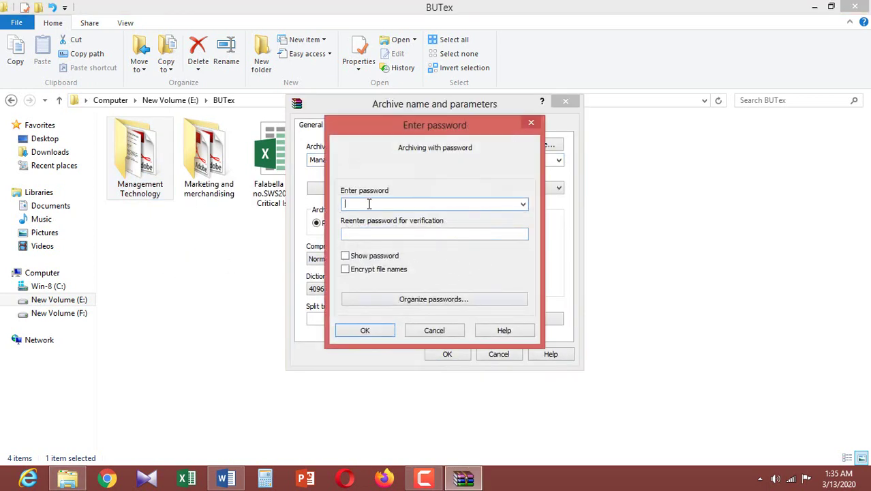
text(•••••)
click(375, 235)
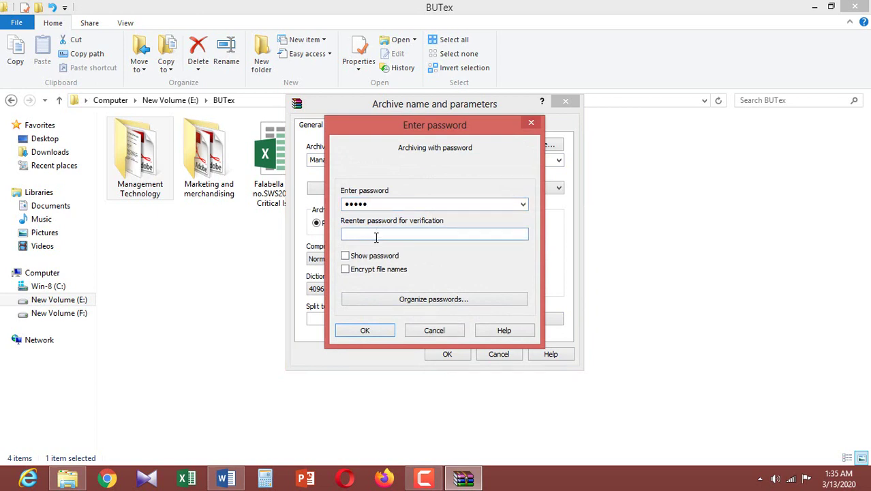
text(•••••)
click(365, 330)
click(439, 354)
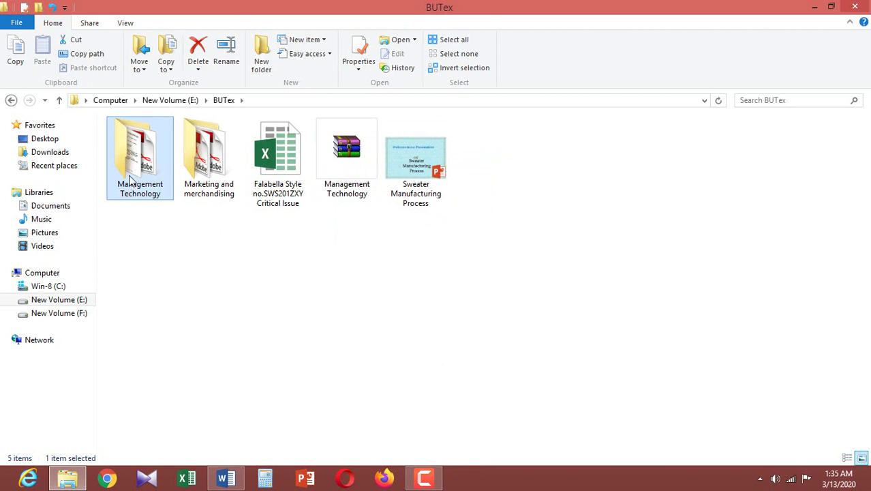
Step: View the contents of the new Management Technology archive, dismiss the trial notice and close the archive
click(128, 246)
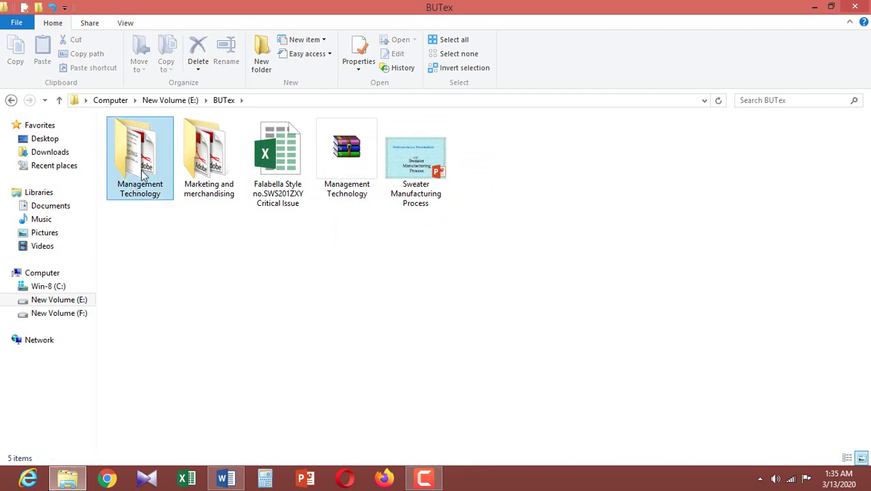
double_click(361, 190)
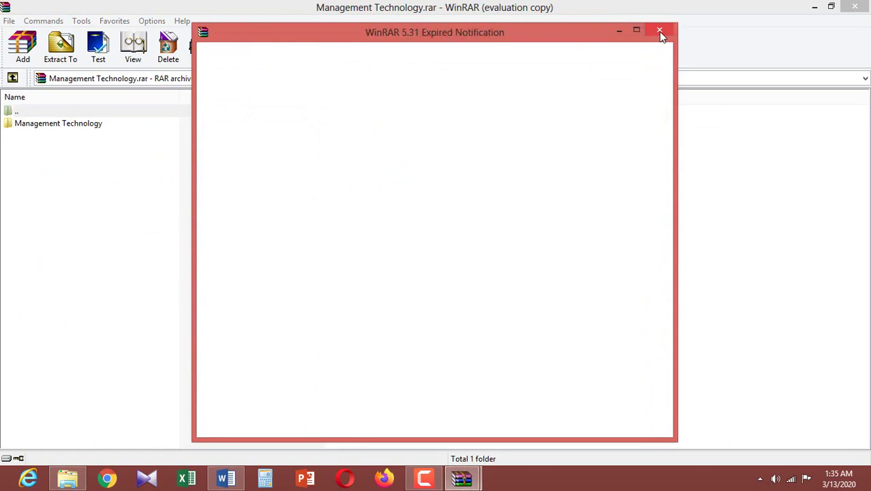
click(659, 30)
click(855, 7)
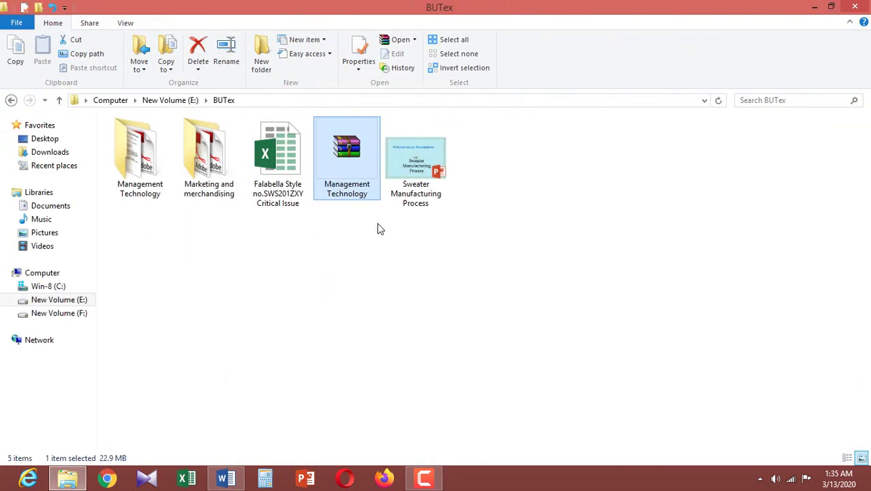
Step: Extract the archive to the Management Technology\ folder using the archive password, replacing all existing files
right_click(354, 169)
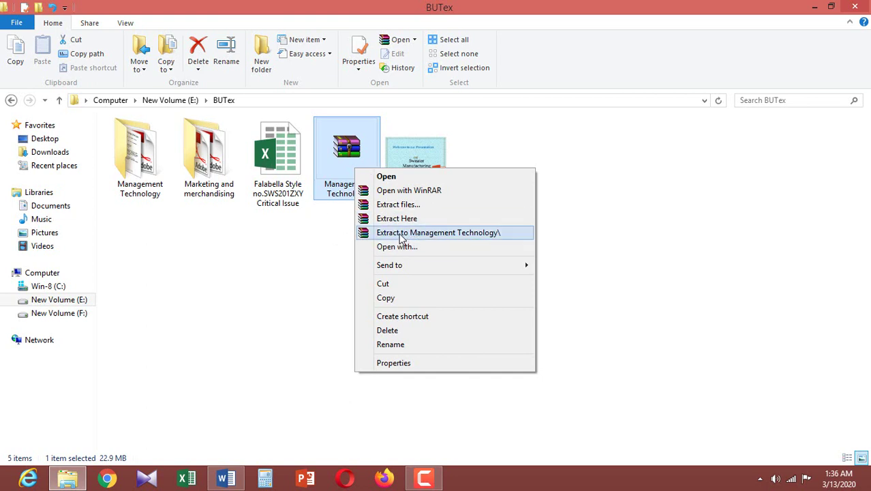
click(400, 234)
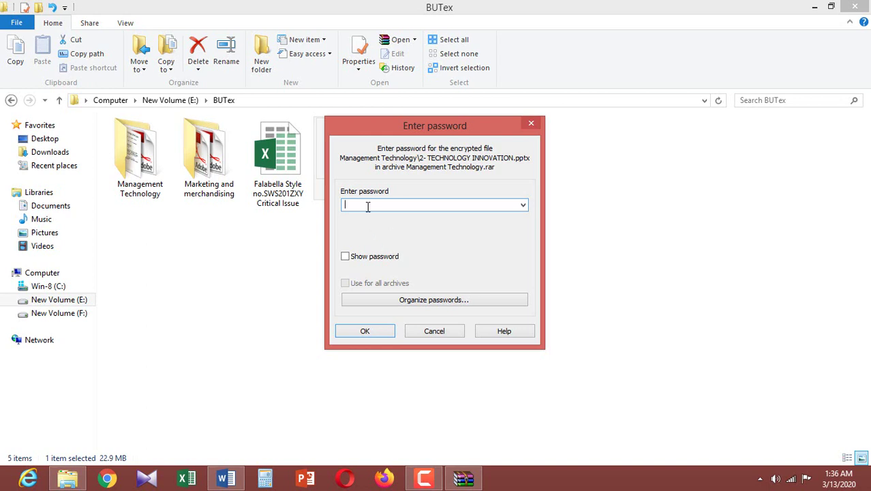
text(••)
key(BackSpace)
key(BackSpace)
text(••)
key(BackSpace)
key(BackSpace)
text(•••••)
key(Return)
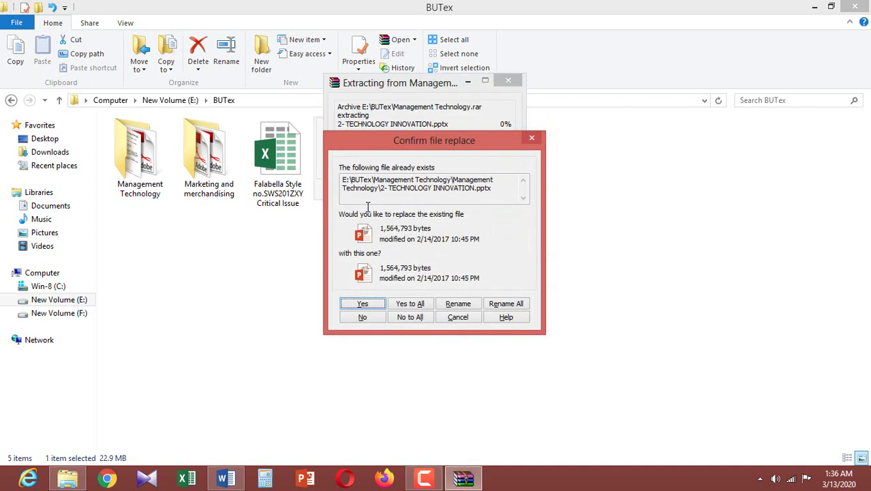
click(417, 307)
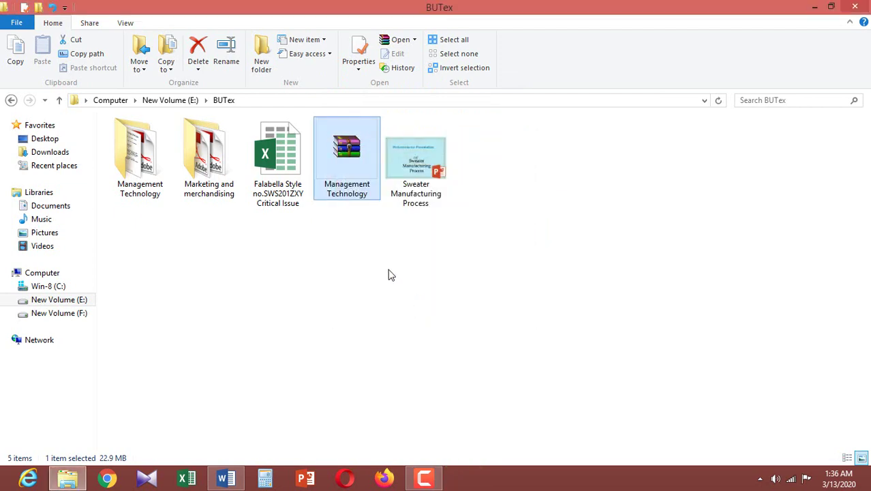
Step: Check the extracted contents of the Management Technology folder and return to BUTex
double_click(135, 165)
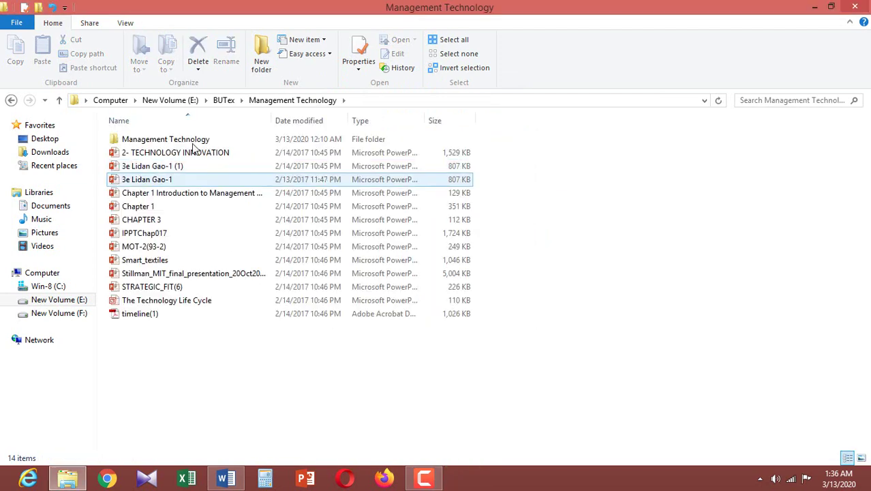
click(60, 100)
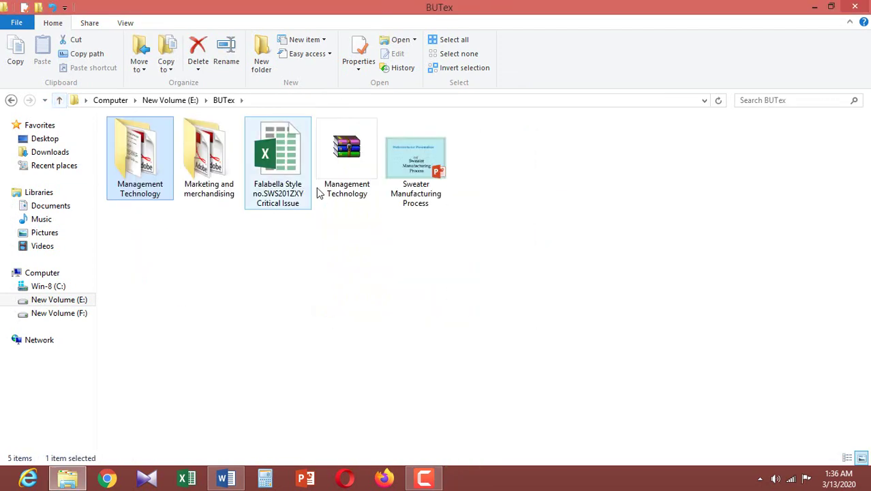
Step: View the Management Technology archive once more, close it and delete the archive file from BUTex
double_click(331, 192)
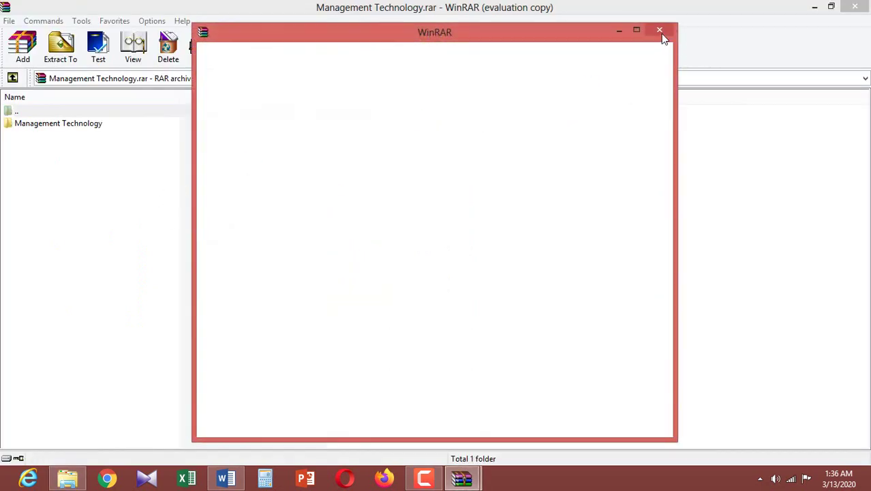
click(660, 30)
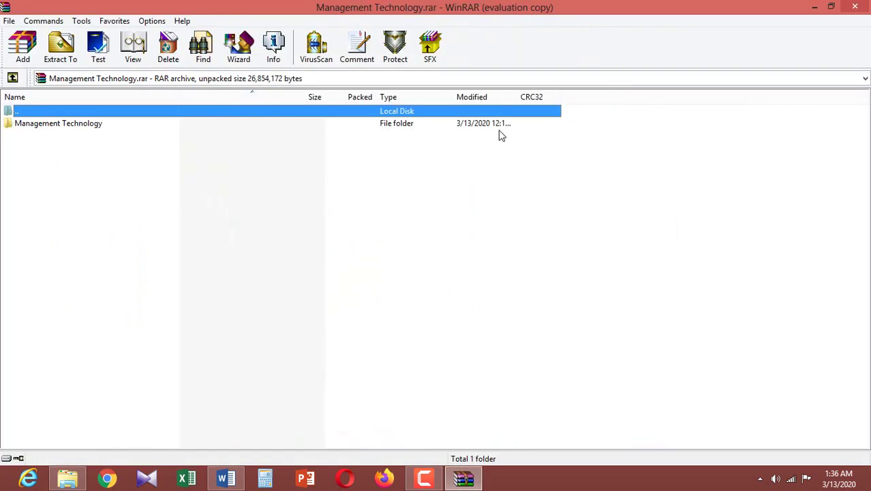
click(865, 7)
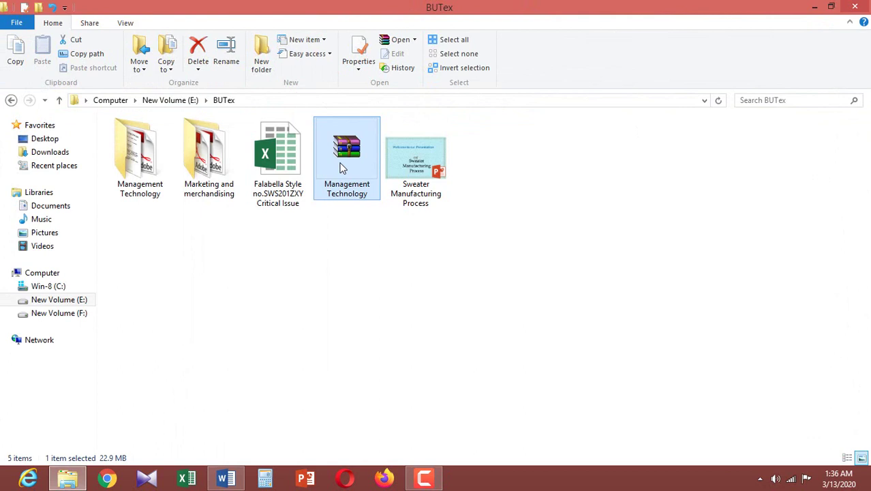
key(Delete)
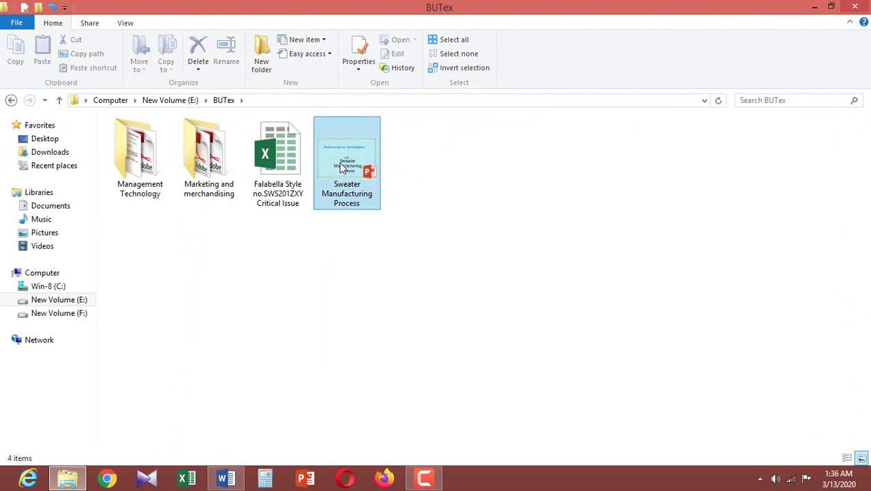